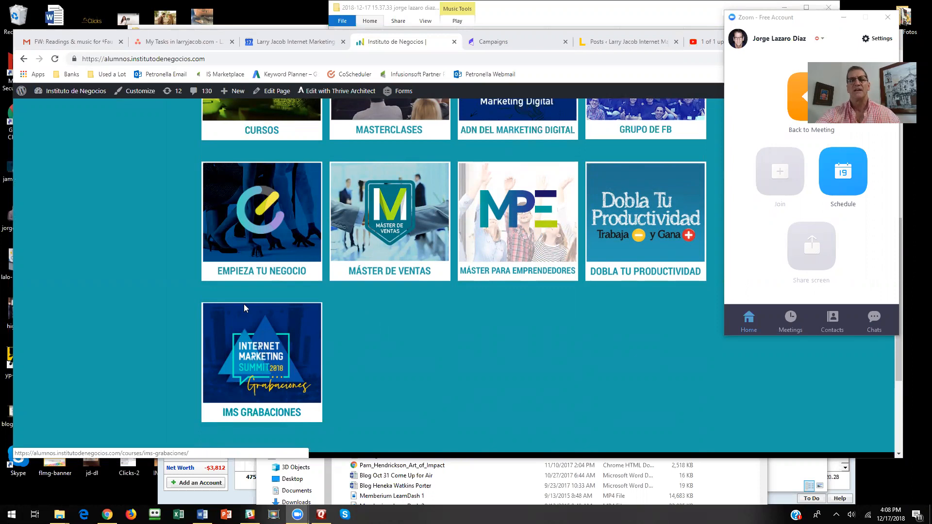
Search the Infusionsoft campaigns for "give" and open the 8/2017 Give and Remove Access campaign
{"action": "left_click", "coordinate": [513, 49]}
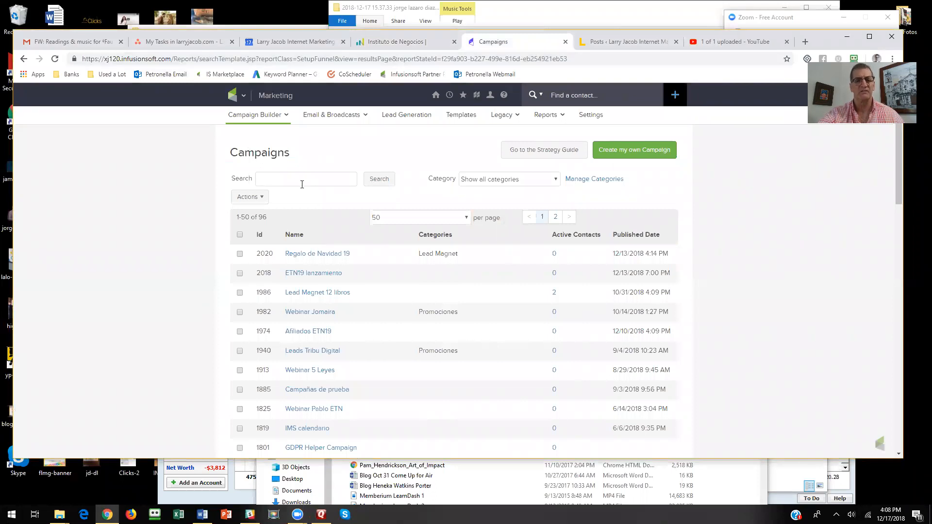
{"action": "type", "text": "give"}
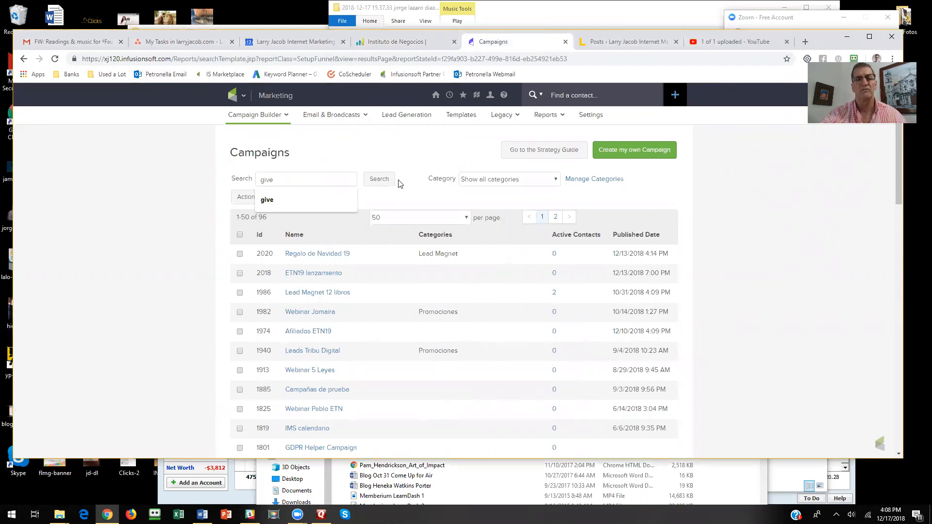
{"action": "left_click", "coordinate": [380, 179]}
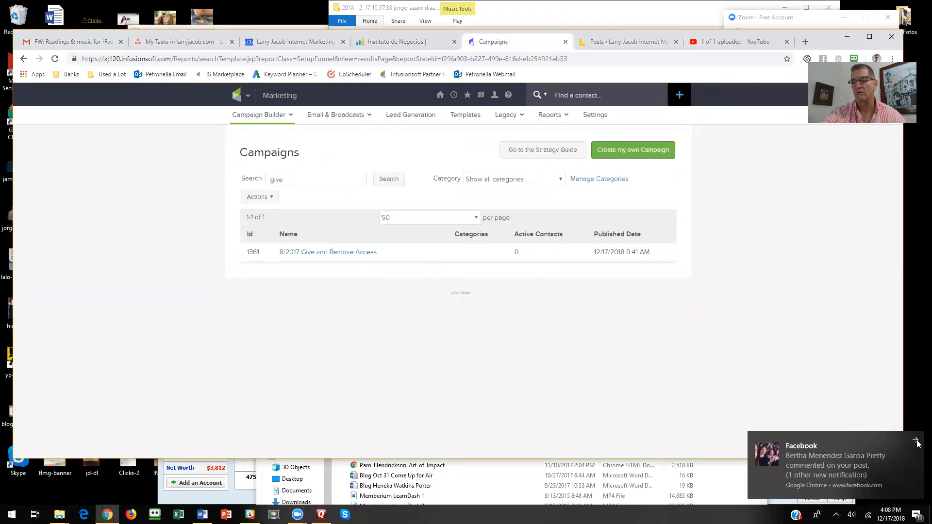
{"action": "left_click", "coordinate": [918, 443]}
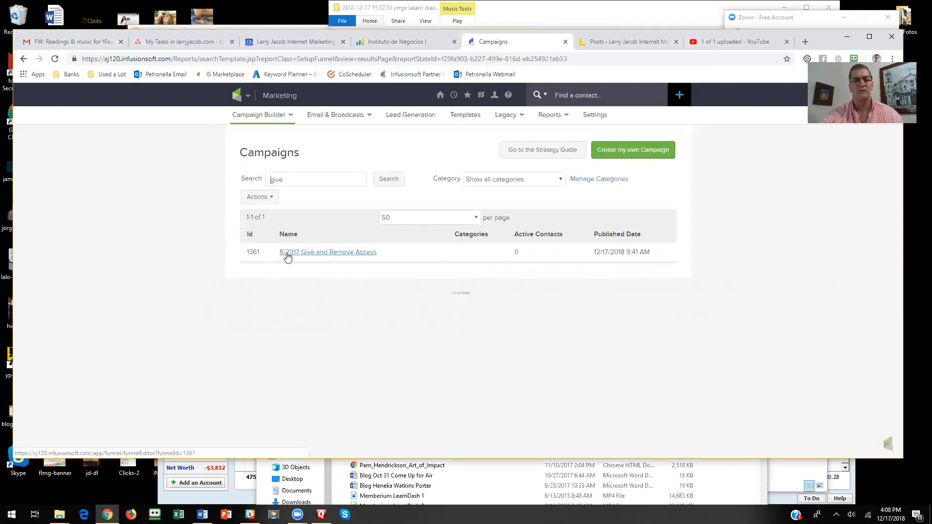
{"action": "left_click", "coordinate": [321, 253]}
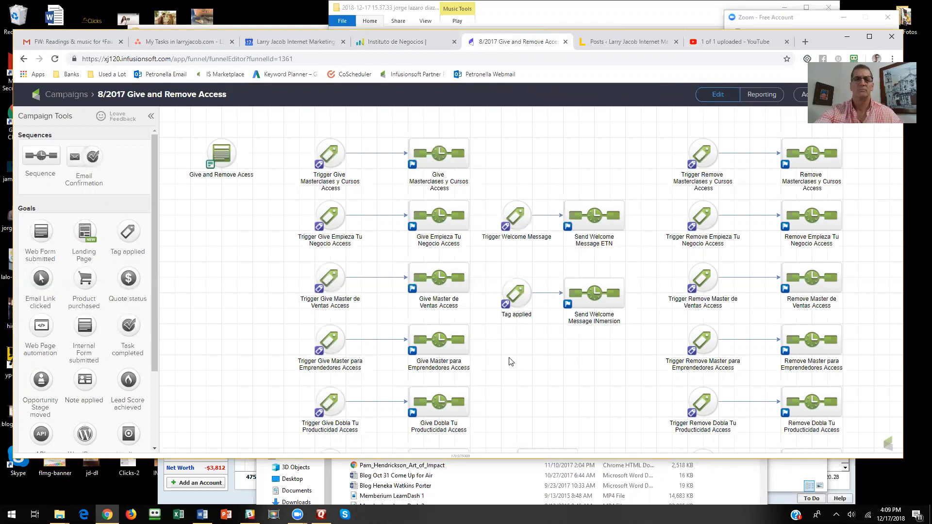
Open the Give and Remove Acess form and review the access options it offers for each course
{"action": "double_click", "coordinate": [220, 152]}
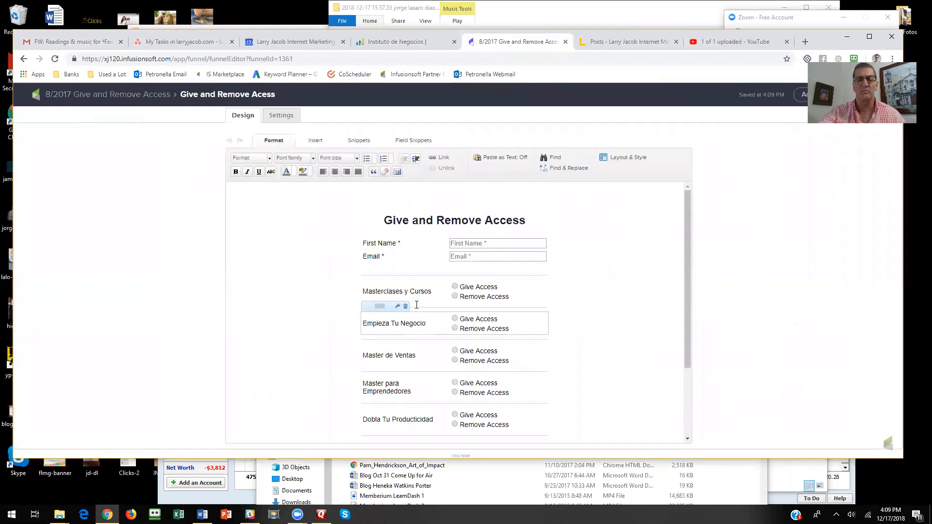
{"action": "scroll", "coordinate": [416, 305], "scroll_direction": "down", "scroll_amount": 2}
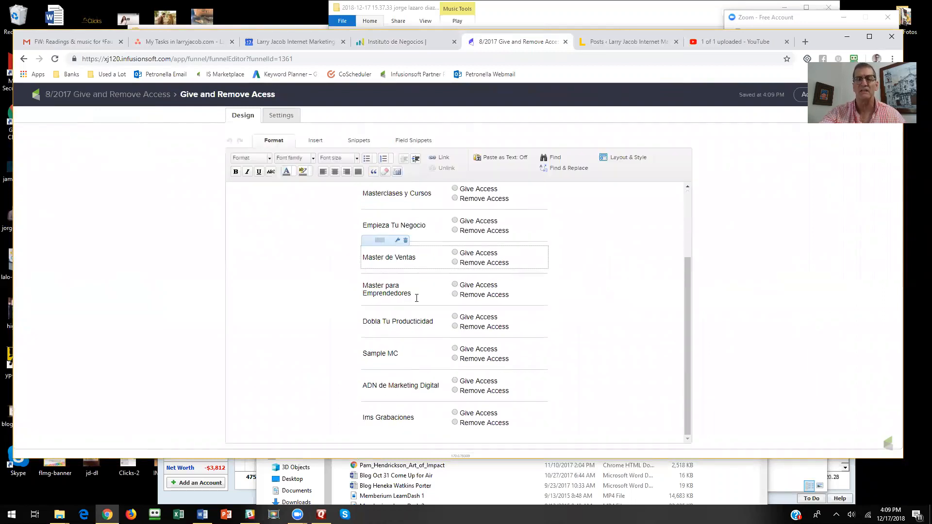
{"action": "scroll", "coordinate": [416, 297], "scroll_direction": "up", "scroll_amount": 2}
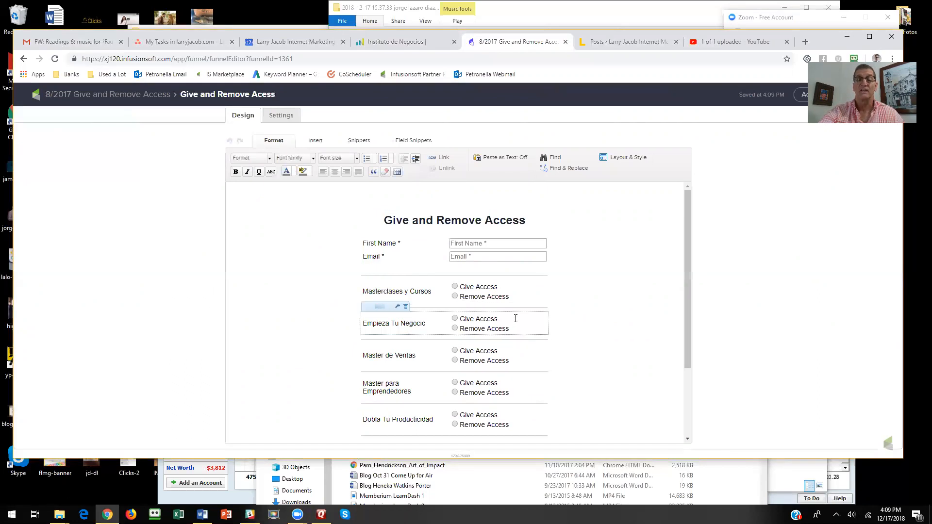
{"action": "scroll", "coordinate": [515, 318], "scroll_direction": "down", "scroll_amount": 2}
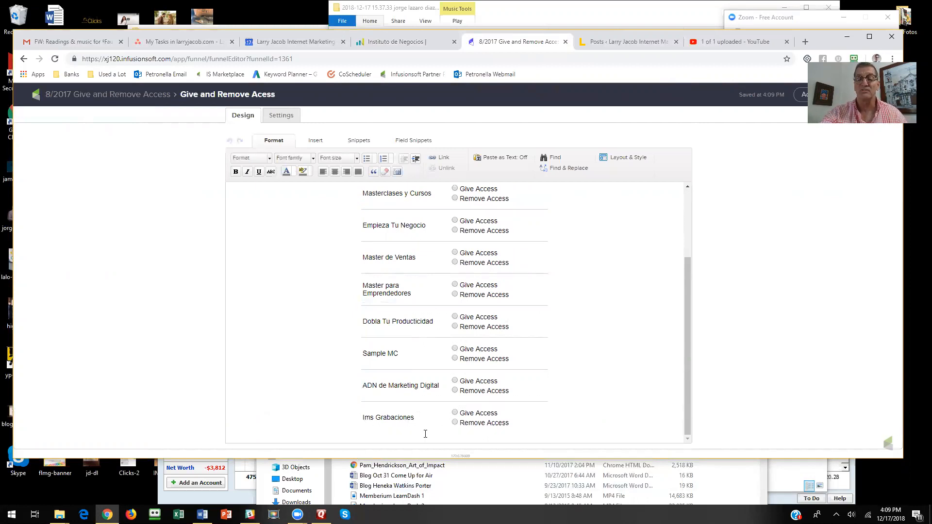
Check which tag the Ims Grabaciones field's Give Access option applies, leaving its settings without saving and returning to the campaign
{"action": "left_click", "coordinate": [460, 422]}
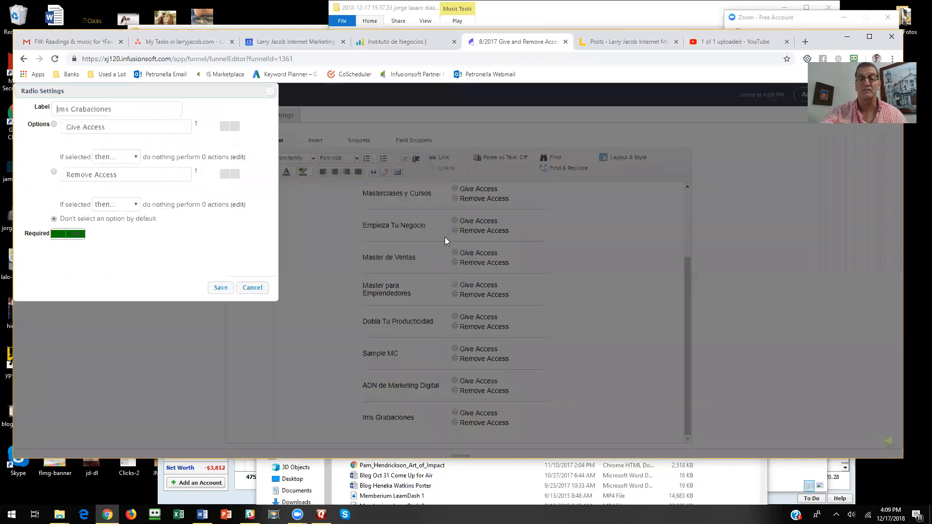
{"action": "left_click", "coordinate": [208, 128]}
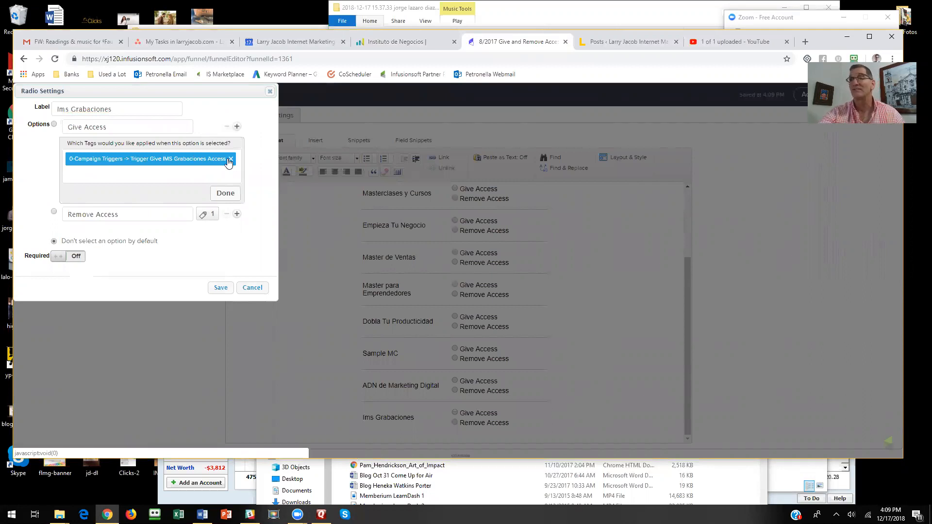
{"action": "left_click", "coordinate": [253, 287]}
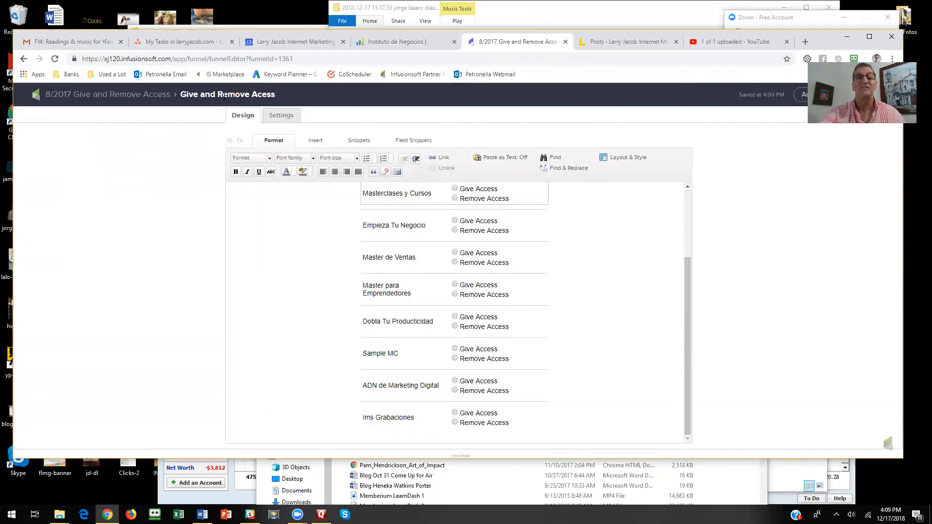
{"action": "left_click", "coordinate": [128, 97]}
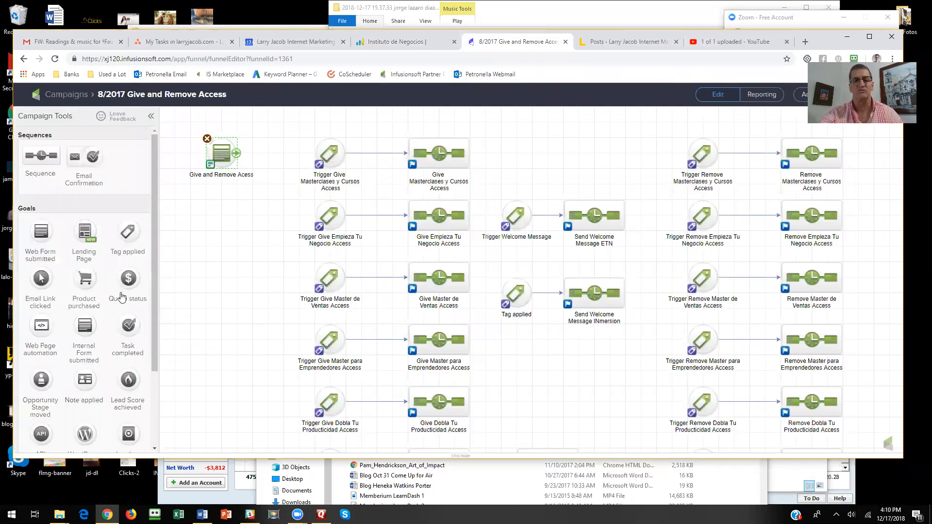
Inspect the tag that achieves the Trigger Give Dobla Tu Producticidad Access goal, closing its configuration without saving
{"action": "scroll", "coordinate": [233, 283], "scroll_direction": "down", "scroll_amount": 3}
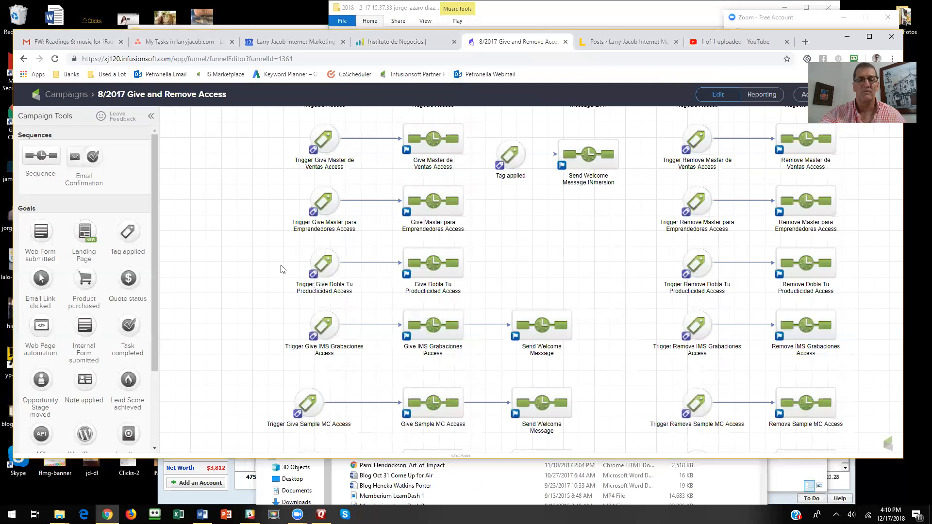
{"action": "left_click_drag", "start_coordinate": [260, 241], "coordinate": [600, 381]}
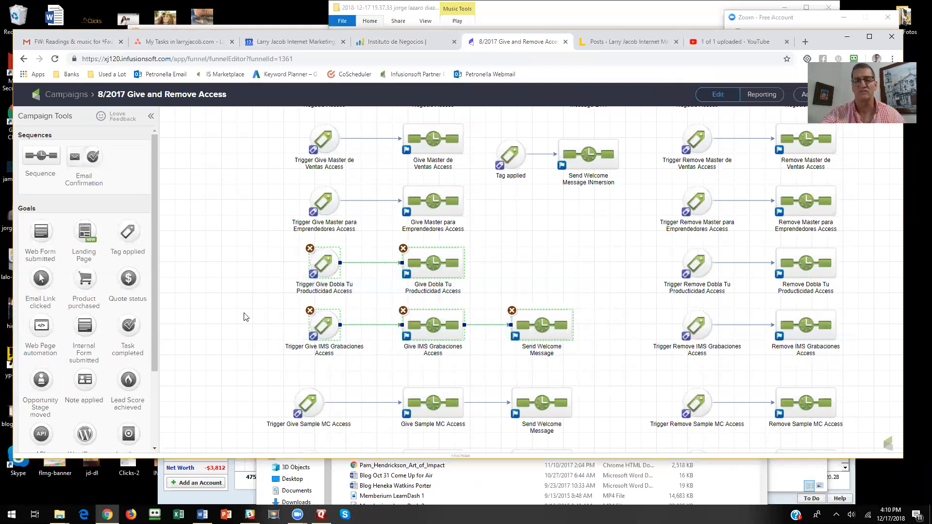
{"action": "left_click", "coordinate": [323, 263]}
{"action": "double_click", "coordinate": [323, 263]}
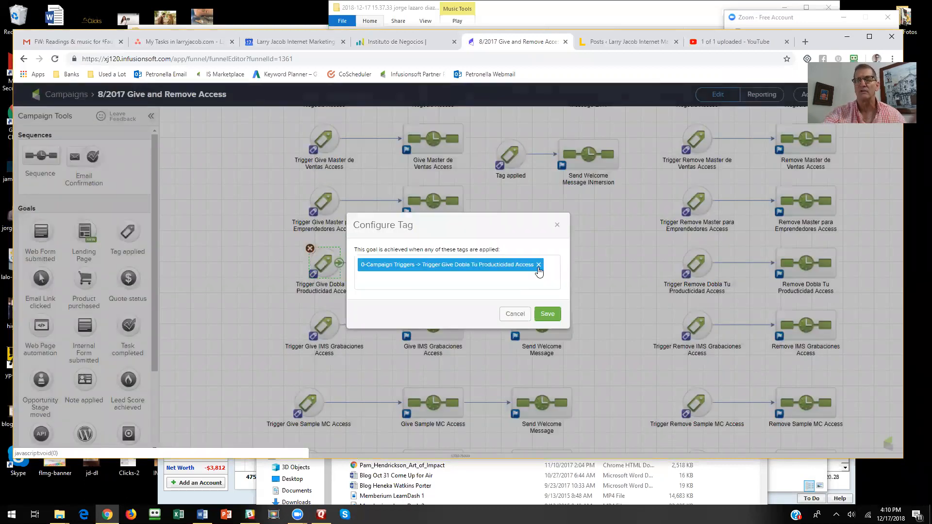
{"action": "left_click", "coordinate": [515, 316]}
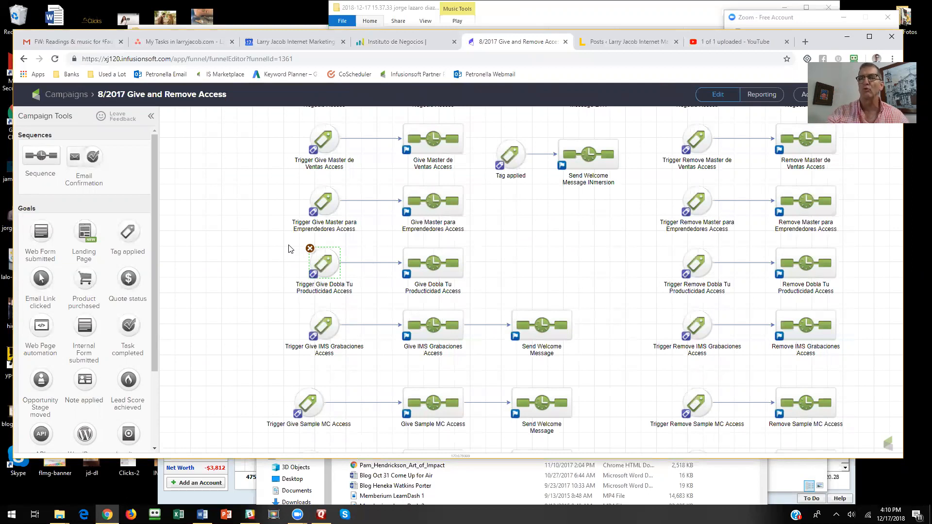
{"action": "double_click", "coordinate": [326, 264]}
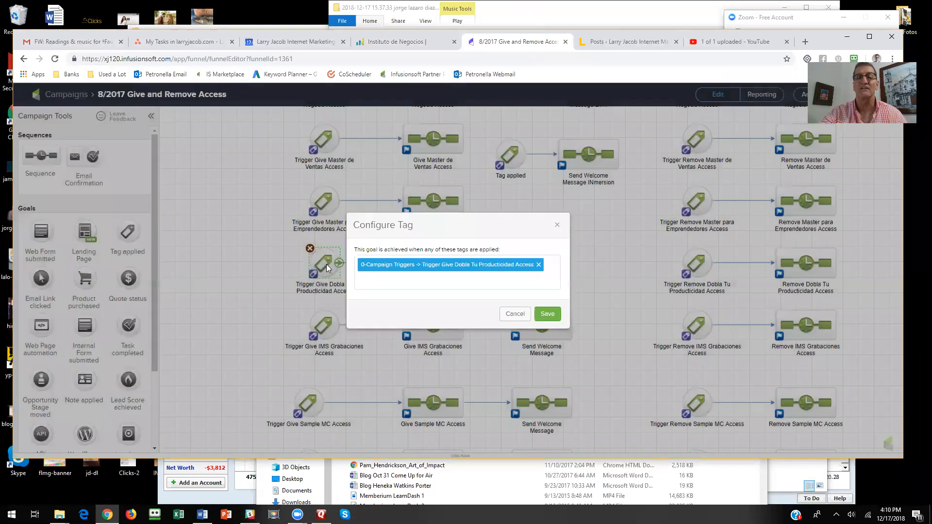
{"action": "left_click", "coordinate": [520, 315]}
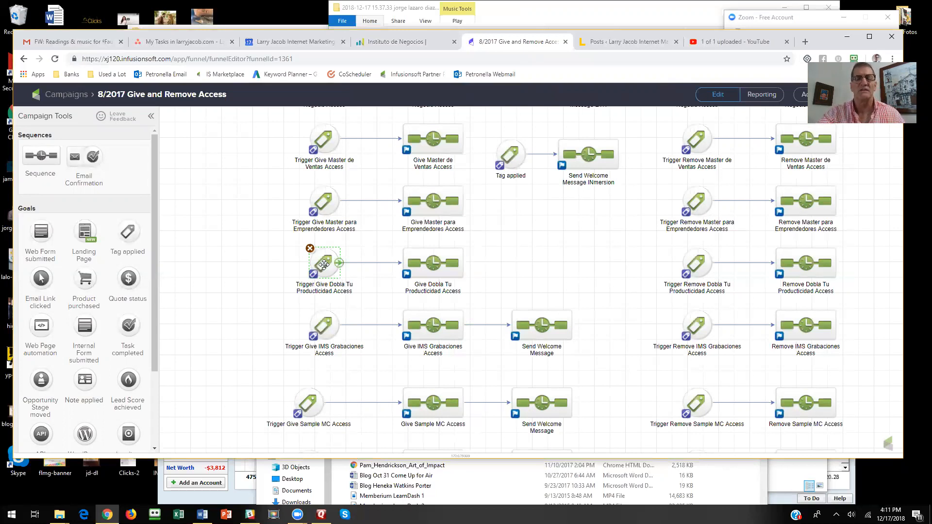
In the Give Dobla Tu Producticidad Access sequence, review the tags set for removal and save the tag-removal configuration
{"action": "double_click", "coordinate": [431, 268]}
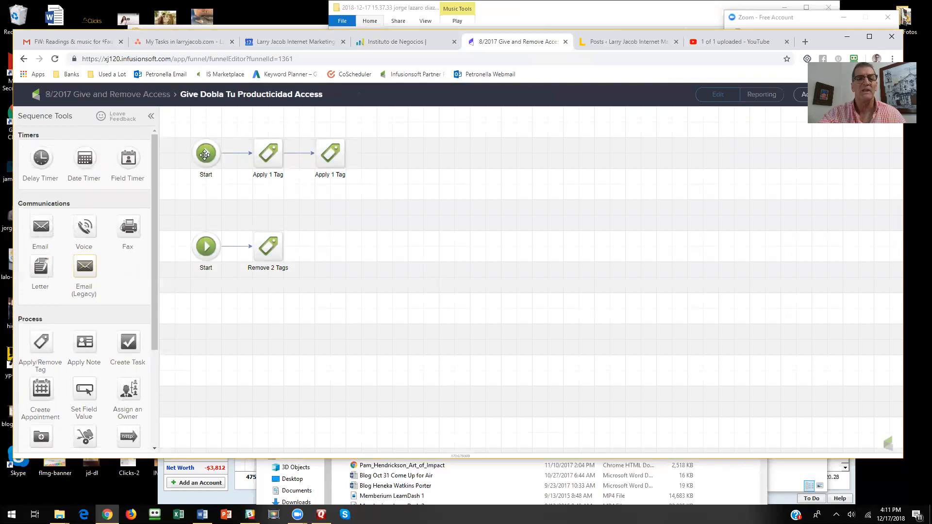
{"action": "left_click", "coordinate": [271, 249]}
{"action": "double_click", "coordinate": [271, 250]}
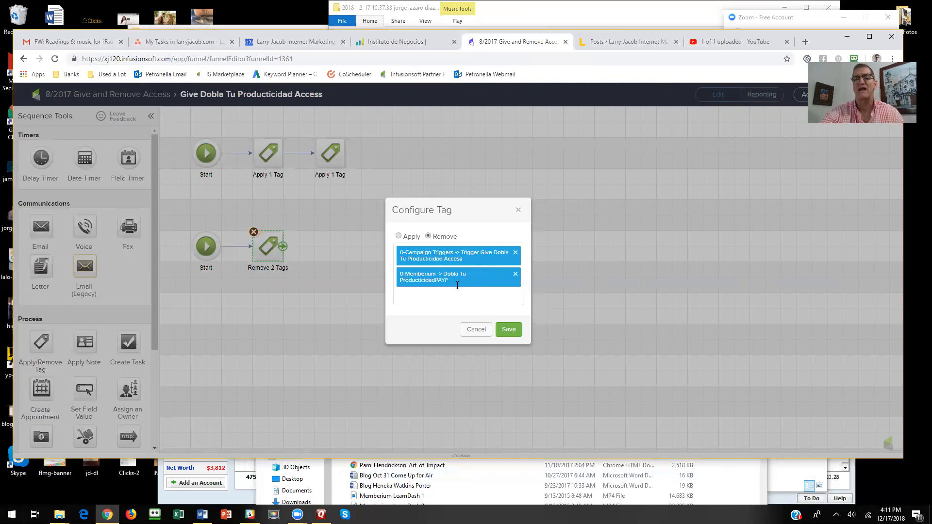
{"action": "left_click", "coordinate": [506, 329]}
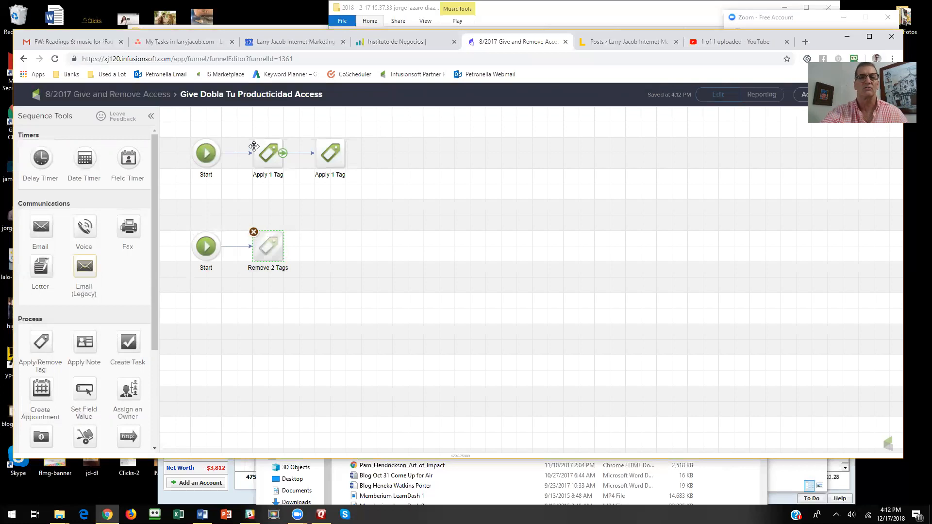
Review the tags applied by both Apply 1 Tag steps without saving, and return to the campaign overview
{"action": "double_click", "coordinate": [266, 155]}
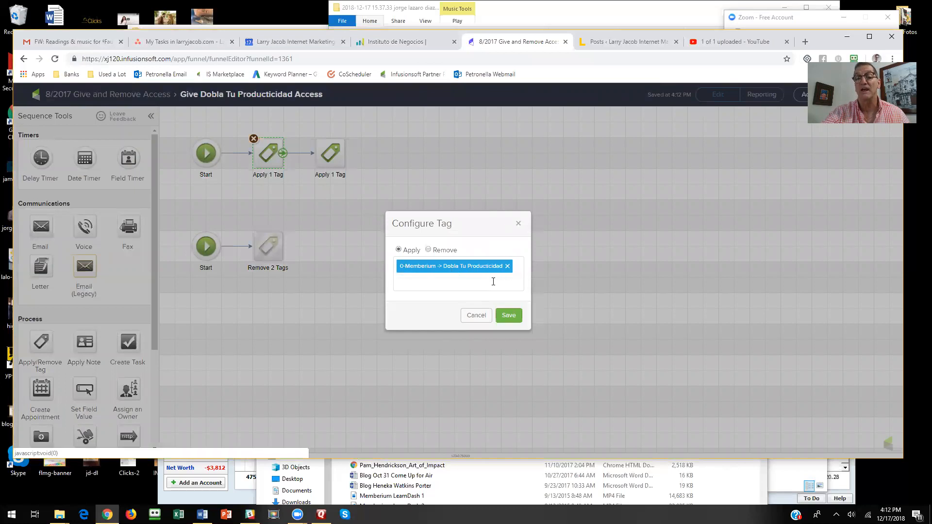
{"action": "left_click", "coordinate": [477, 316]}
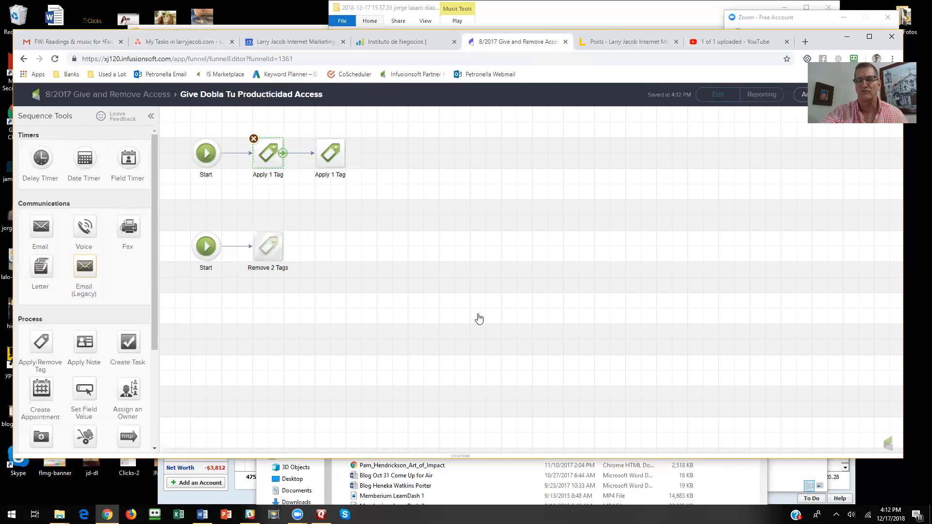
{"action": "left_click", "coordinate": [328, 154]}
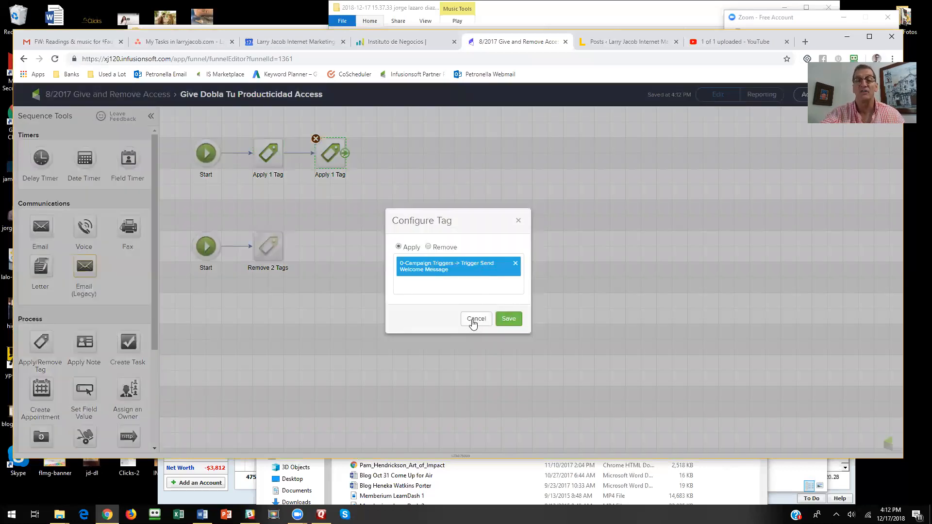
{"action": "left_click", "coordinate": [476, 318]}
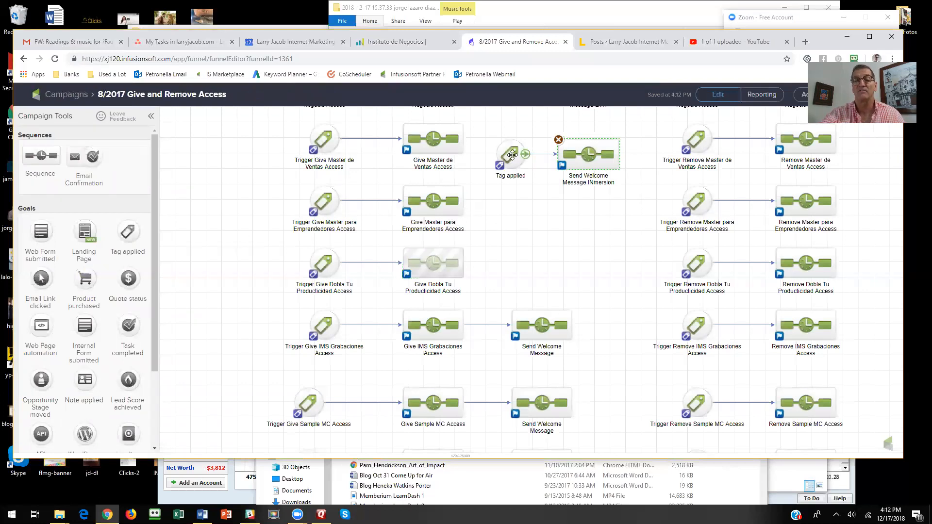
Check which tag achieves the Tag applied goal that starts Send Welcome Message INmersion, cancelling its configuration
{"action": "left_click", "coordinate": [513, 155]}
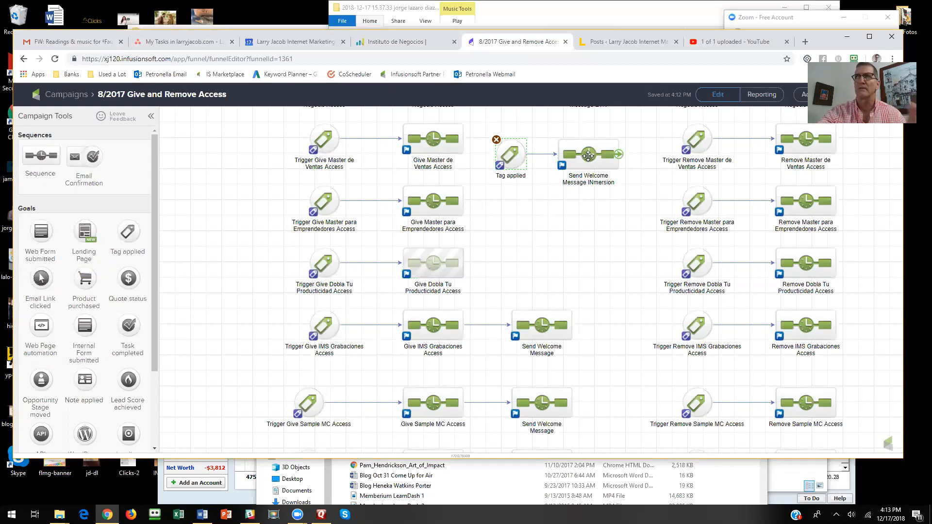
{"action": "double_click", "coordinate": [511, 156]}
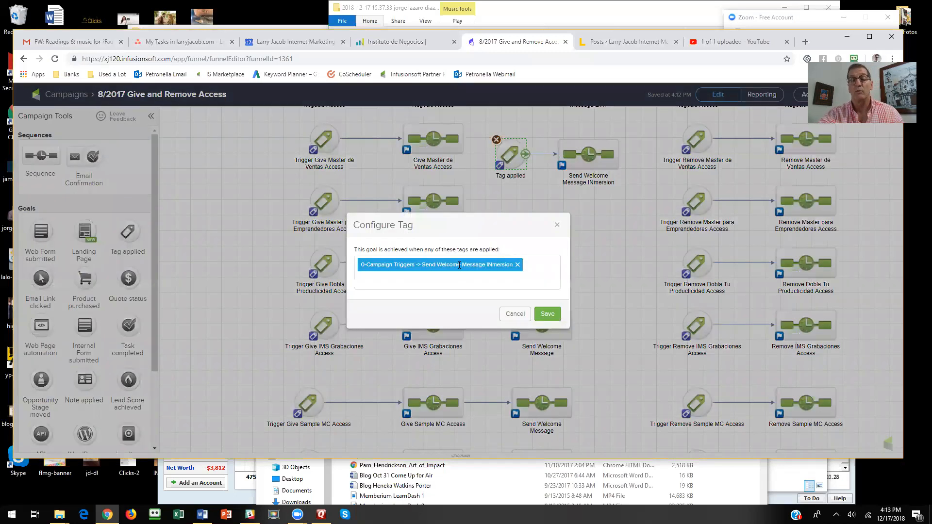
{"action": "left_click", "coordinate": [515, 314]}
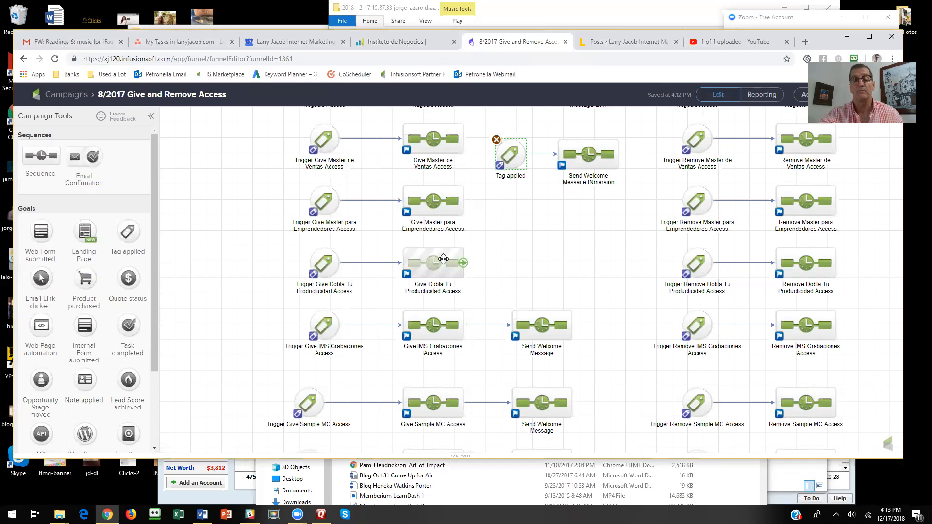
In the Send Welcome Message INmersion sequence, examine the action set used by the Set Password step and cancel its configuration
{"action": "double_click", "coordinate": [581, 154]}
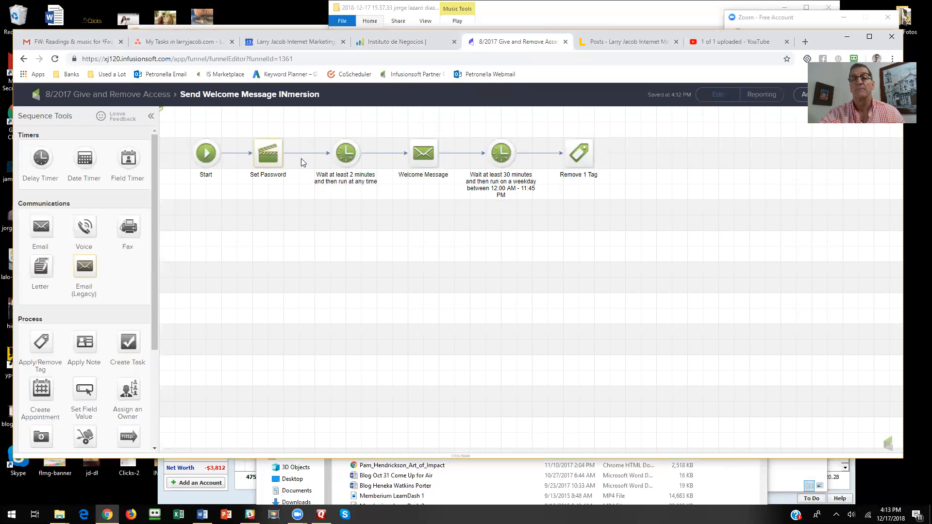
{"action": "left_click", "coordinate": [270, 156]}
{"action": "double_click", "coordinate": [270, 156]}
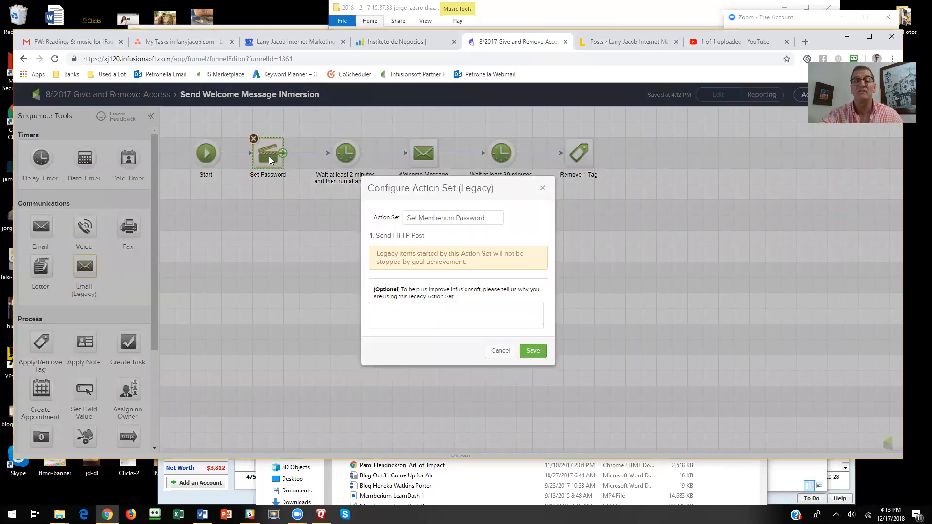
{"action": "left_click_drag", "start_coordinate": [493, 218], "coordinate": [407, 219]}
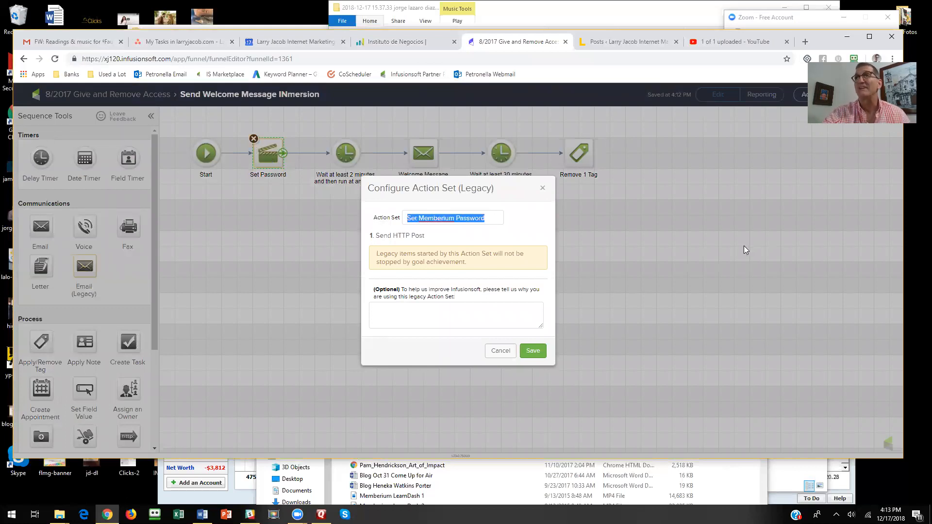
{"action": "left_click", "coordinate": [500, 351]}
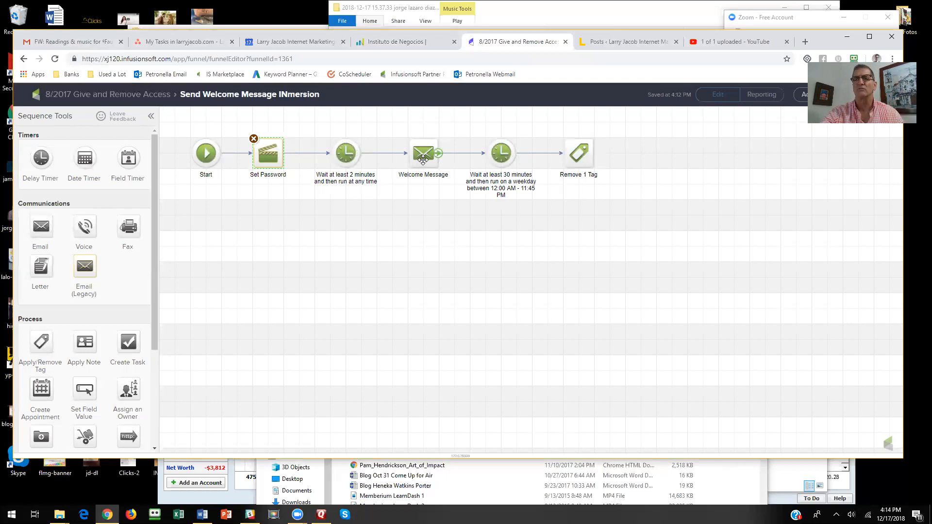
Open the Welcome Message email and highlight the Usuario and Clave lines containing the login merge fields
{"action": "double_click", "coordinate": [423, 159]}
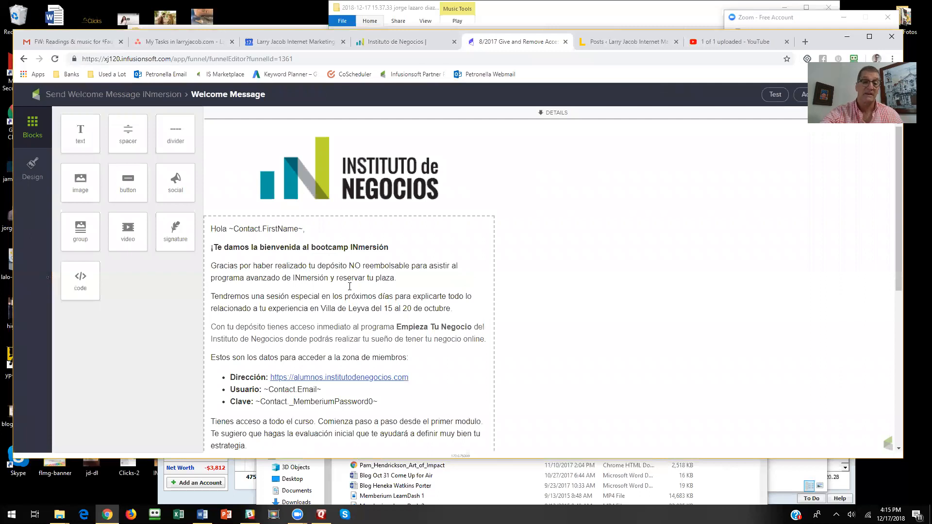
{"action": "scroll", "coordinate": [350, 287], "scroll_direction": "down", "scroll_amount": 1}
{"action": "left_click_drag", "start_coordinate": [390, 354], "coordinate": [230, 342]}
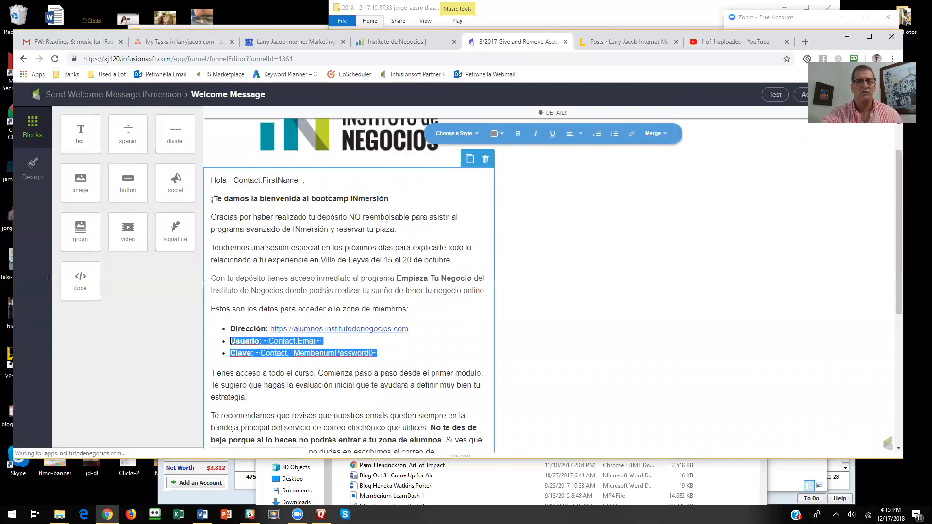
Highlight the password merge field on the Clave line of the Welcome Message email, and return to the INmersion sequence
{"action": "left_click", "coordinate": [325, 342]}
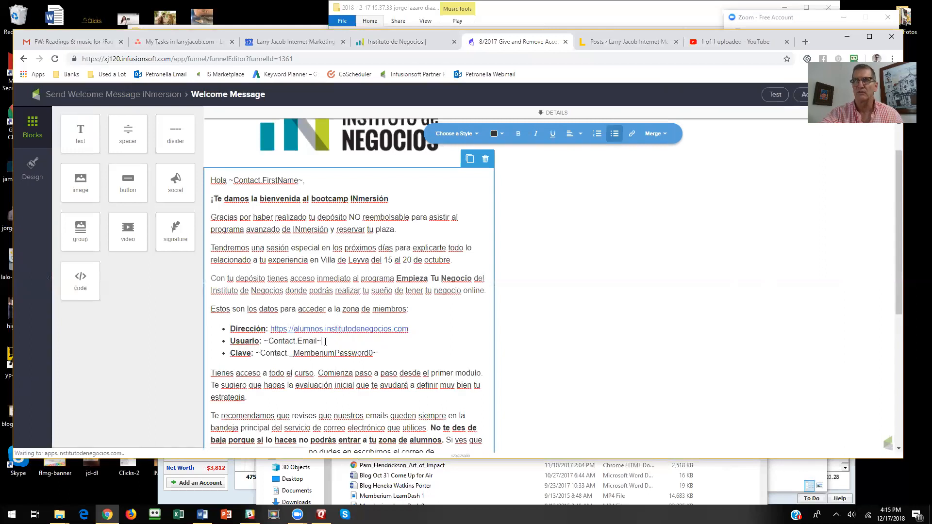
{"action": "left_click_drag", "start_coordinate": [391, 353], "coordinate": [257, 358]}
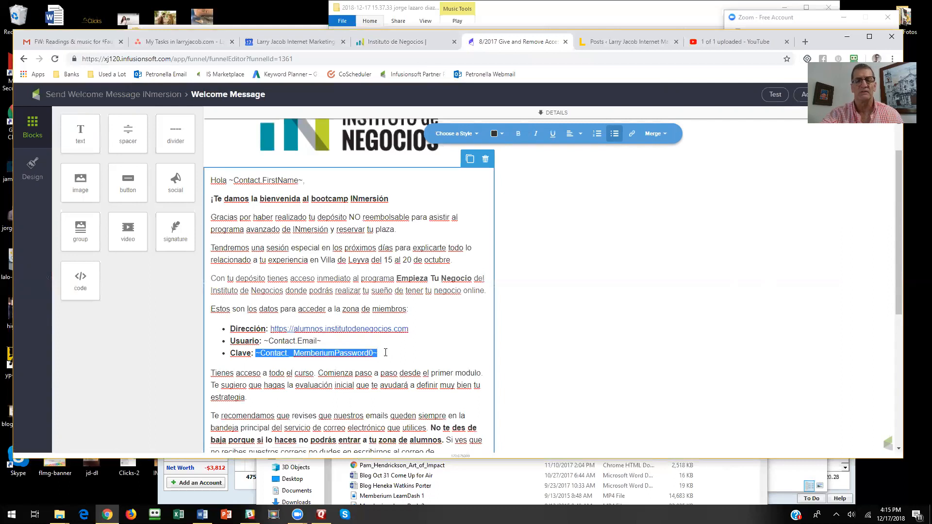
{"action": "left_click", "coordinate": [388, 353]}
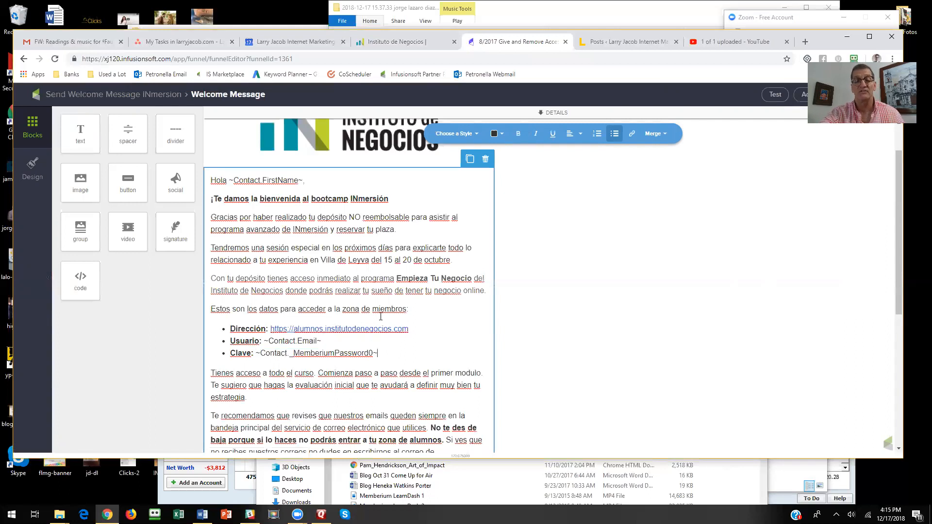
{"action": "scroll", "coordinate": [380, 317], "scroll_direction": "down", "scroll_amount": 2}
{"action": "scroll", "coordinate": [381, 317], "scroll_direction": "up", "scroll_amount": 3}
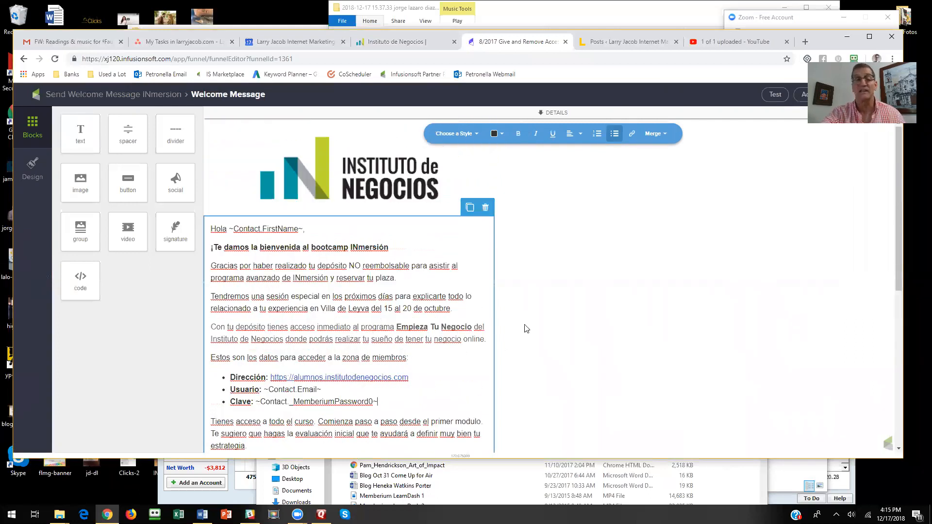
{"action": "left_click", "coordinate": [121, 96]}
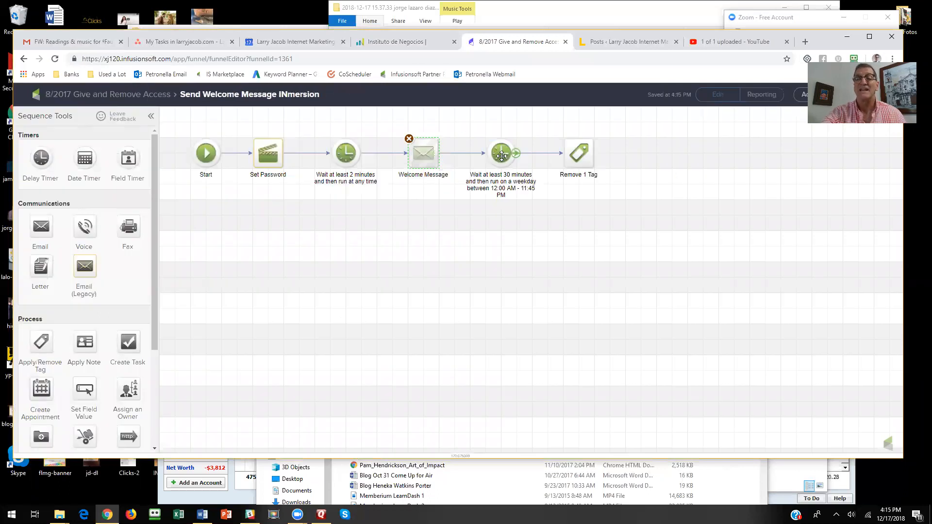
Check which tag the Remove 1 Tag step removes without saving, and return to the campaign overview
{"action": "left_click", "coordinate": [580, 153]}
{"action": "double_click", "coordinate": [580, 153]}
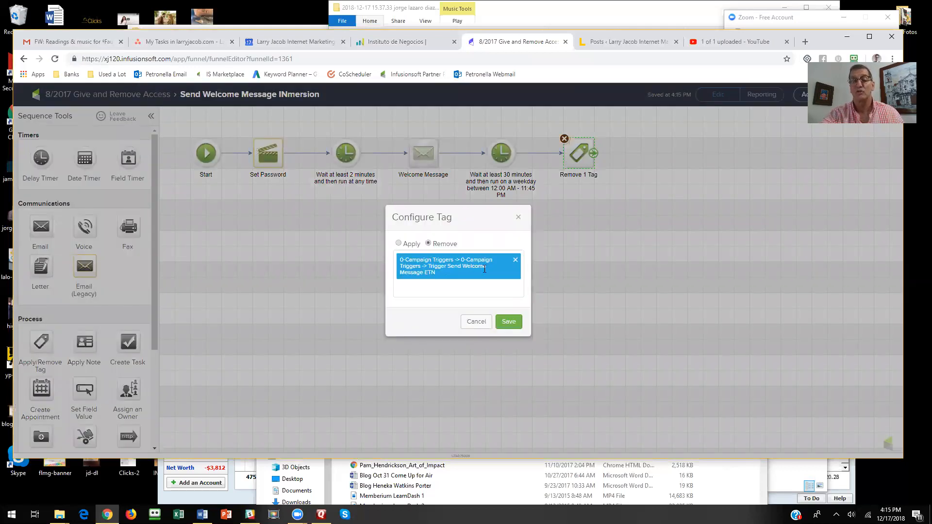
{"action": "left_click", "coordinate": [476, 322]}
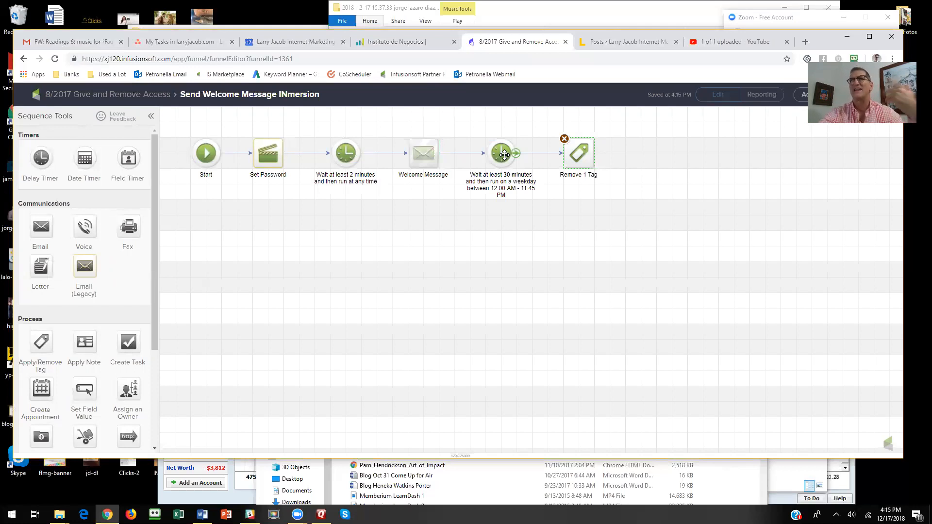
{"action": "left_click", "coordinate": [149, 97]}
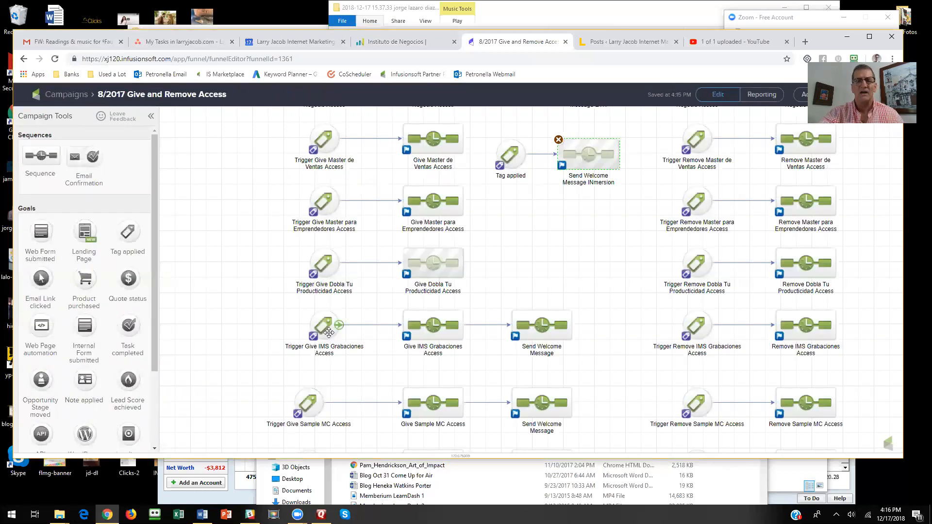
In the Give IMS Grabaciones Access sequence, check which tag the Apply 1 Tag step applies and cancel its configuration
{"action": "left_click", "coordinate": [329, 330]}
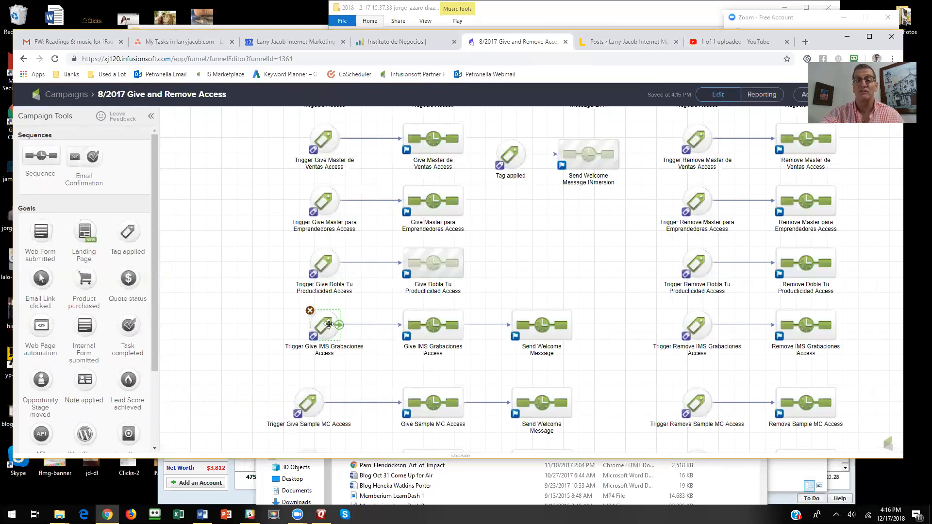
{"action": "double_click", "coordinate": [432, 325]}
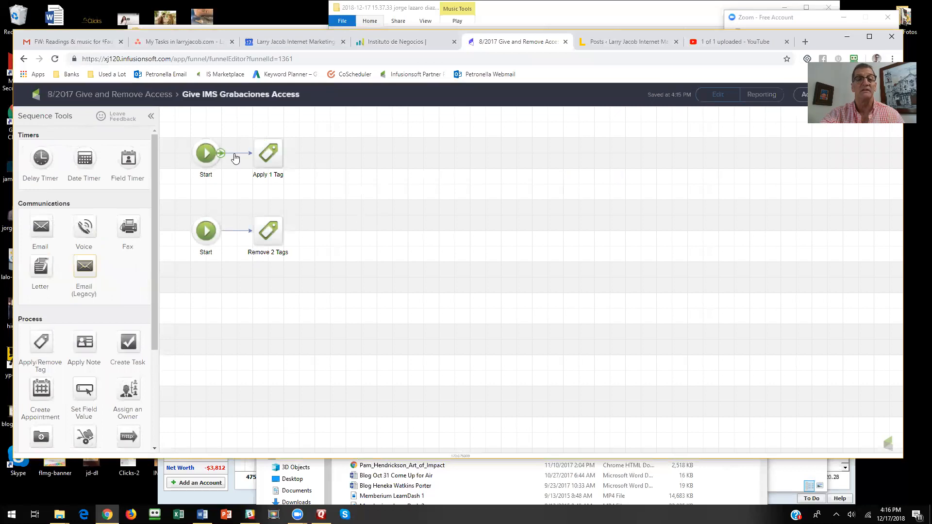
{"action": "left_click", "coordinate": [270, 156]}
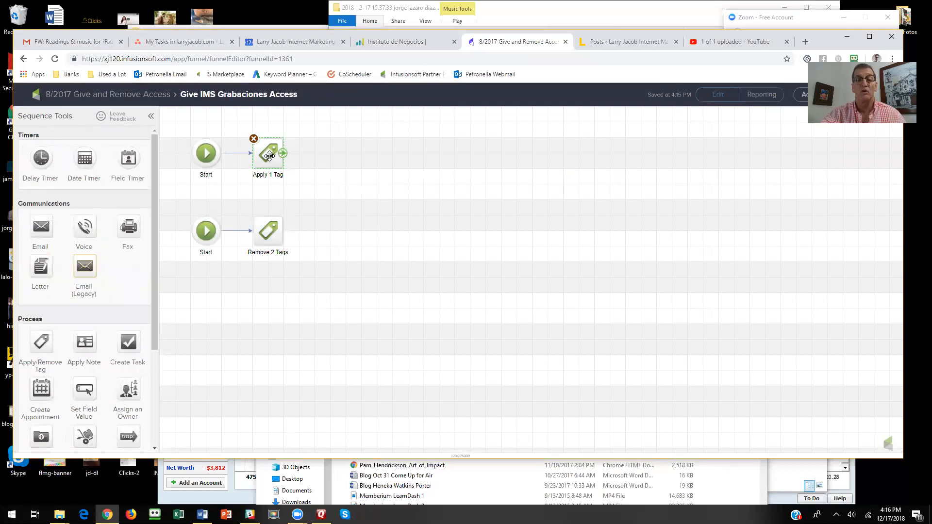
{"action": "double_click", "coordinate": [270, 155]}
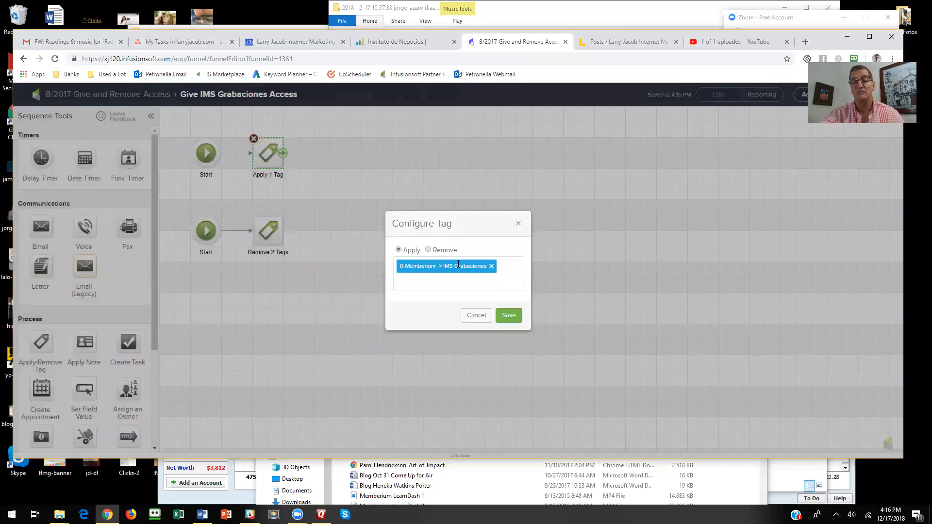
{"action": "left_click", "coordinate": [480, 316]}
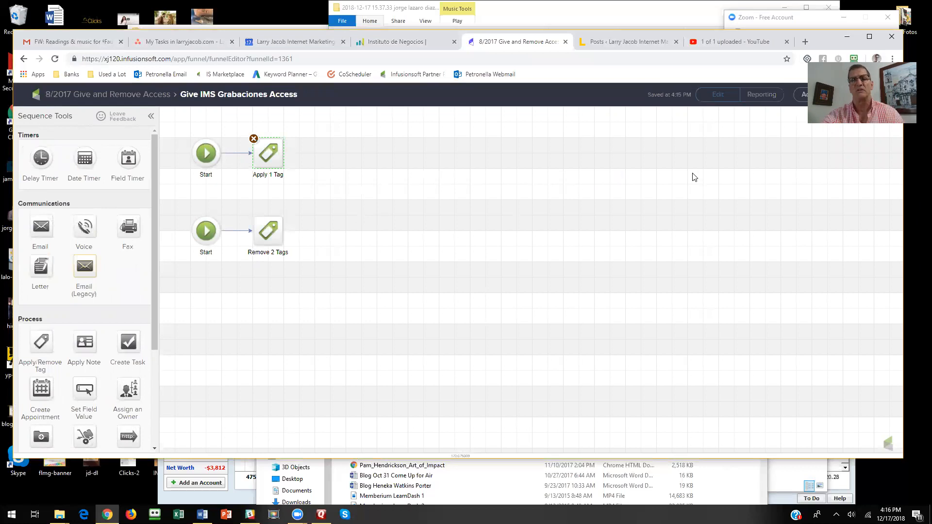
Review the tags removed by the Remove 2 Tags step without saving, and return to the campaign overview
{"action": "left_click", "coordinate": [270, 235]}
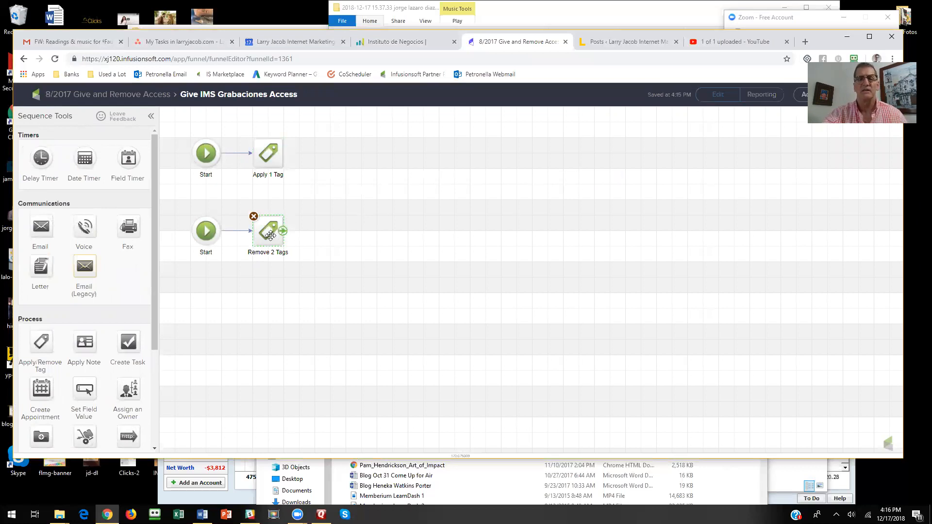
{"action": "double_click", "coordinate": [271, 236]}
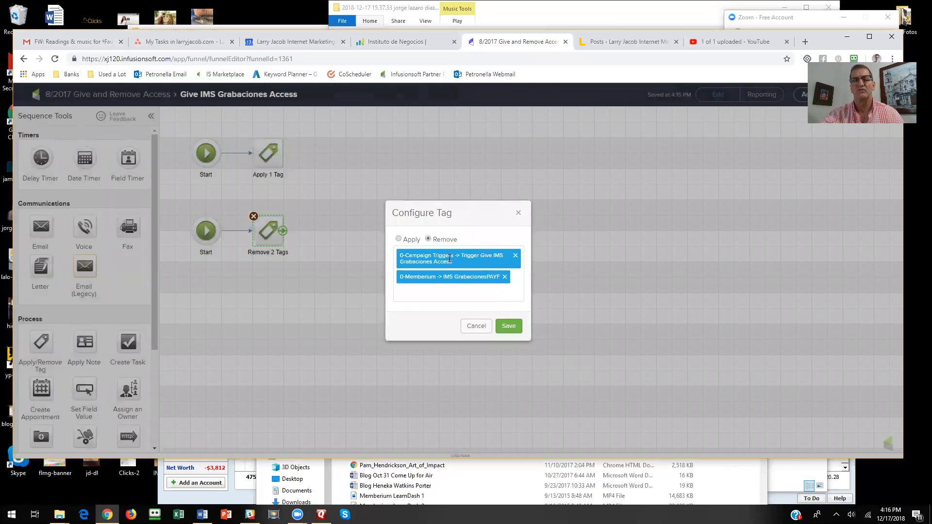
{"action": "left_click", "coordinate": [478, 327]}
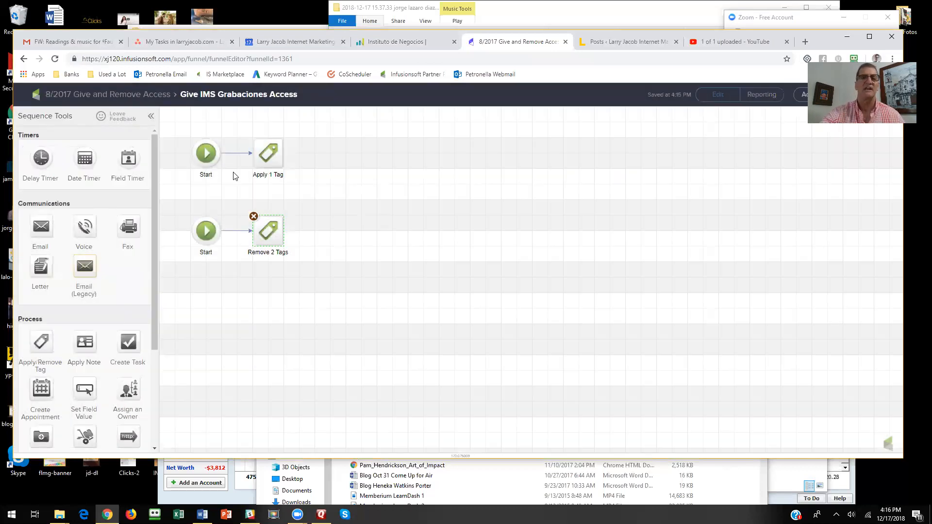
{"action": "left_click", "coordinate": [136, 97]}
Examine the Set Password and delay timer steps in the Send Welcome Message sequence after Give IMS Grabaciones Access, and return to the campaign overview
{"action": "double_click", "coordinate": [544, 329]}
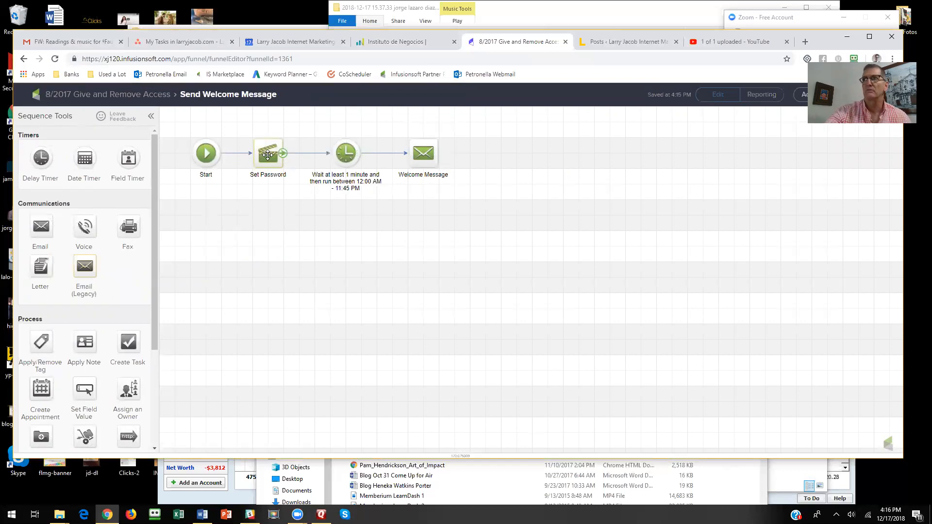
{"action": "left_click", "coordinate": [270, 158]}
{"action": "left_click", "coordinate": [350, 153]}
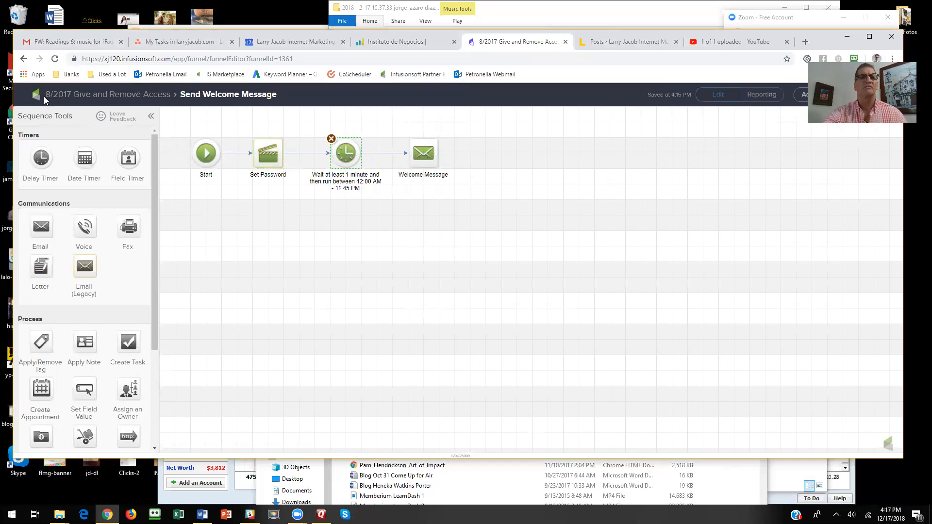
{"action": "left_click", "coordinate": [84, 97]}
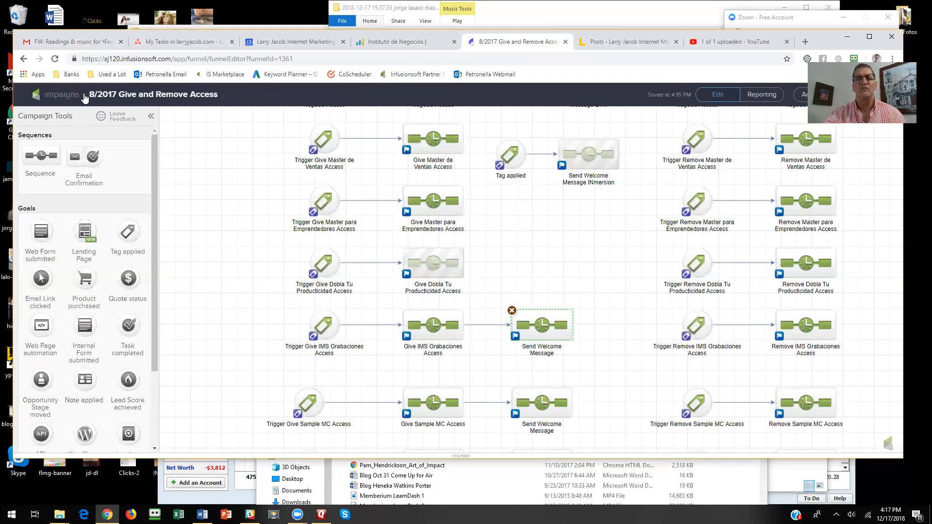